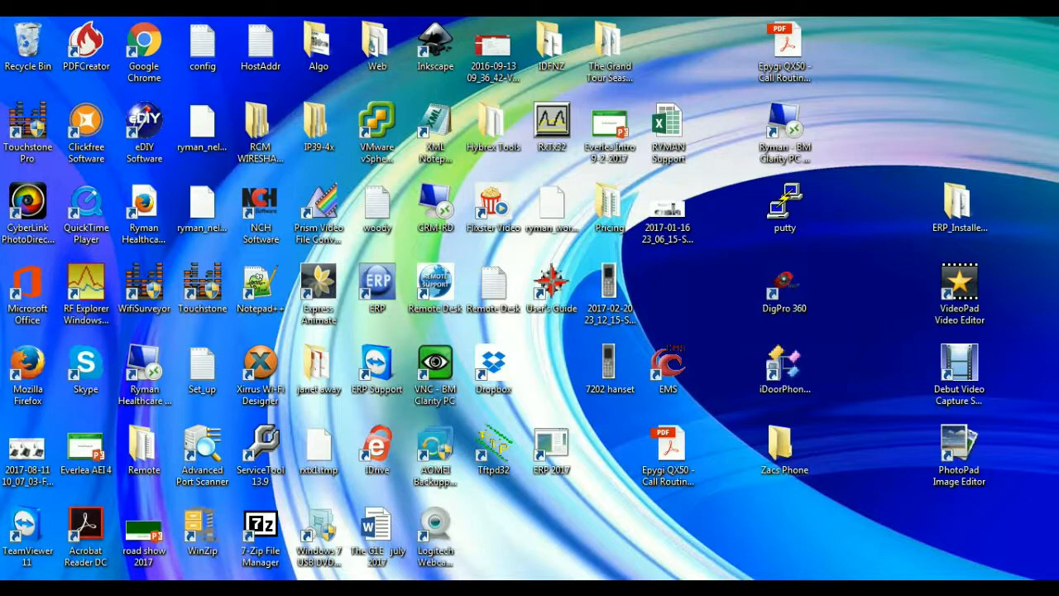
# Launch Wireshark and choose Local Area Connection as the input interface in the capture options
pyautogui.press('super')
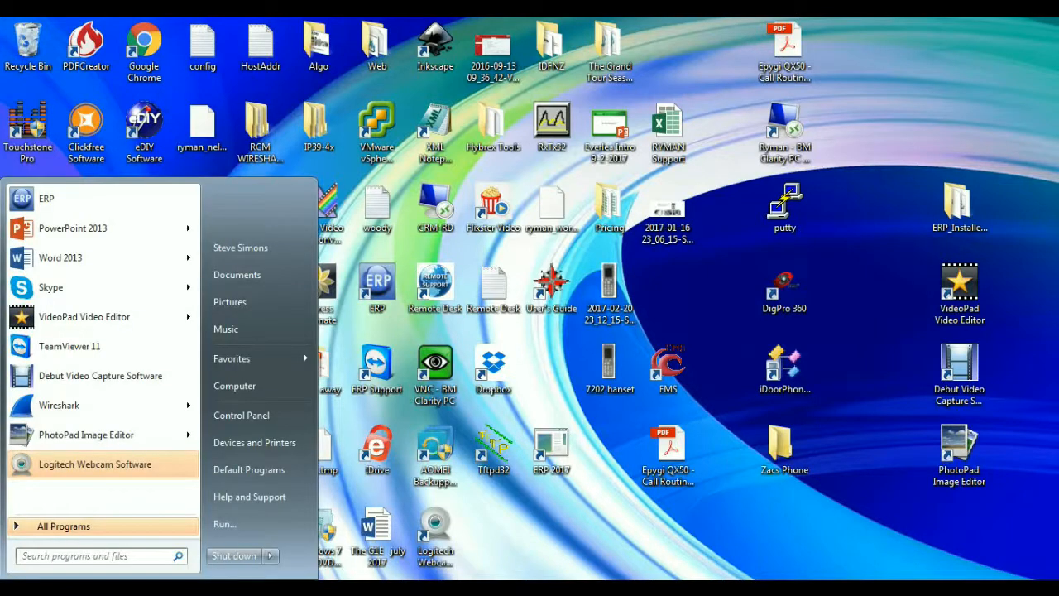
pyautogui.click(70, 405)
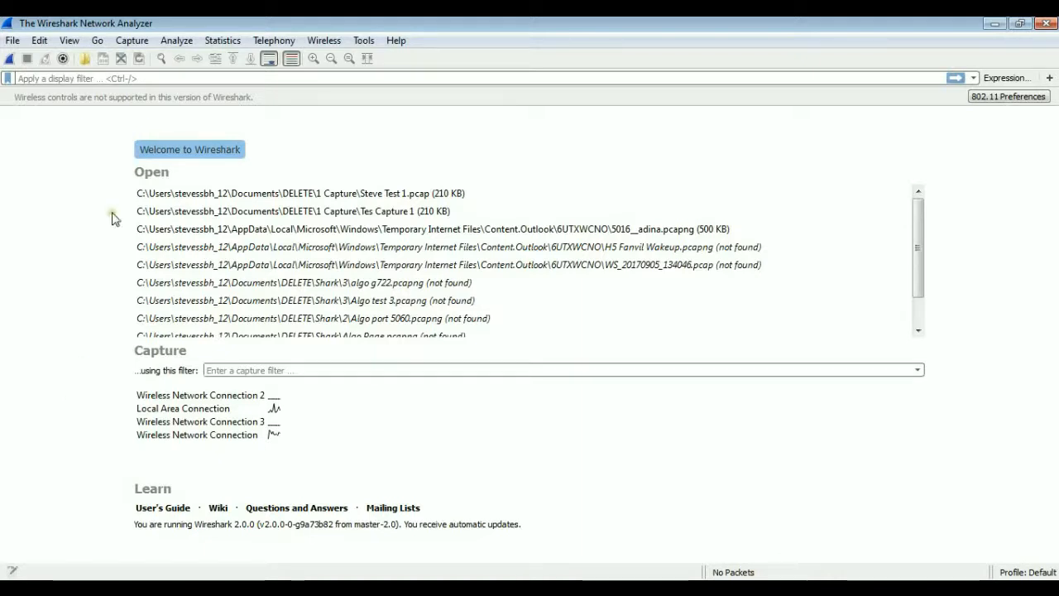
pyautogui.click(131, 41)
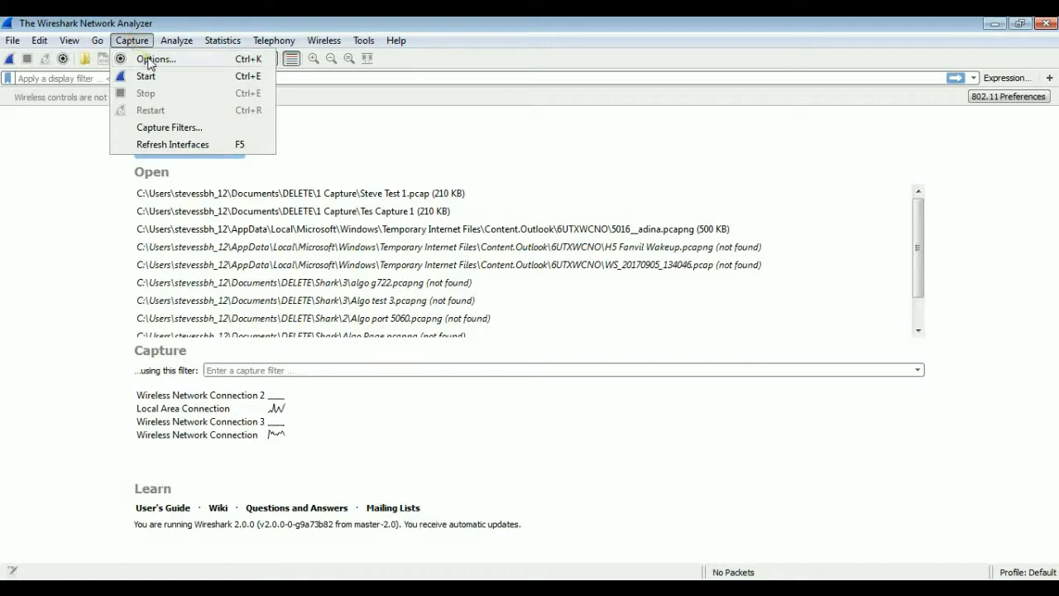
pyautogui.click(147, 60)
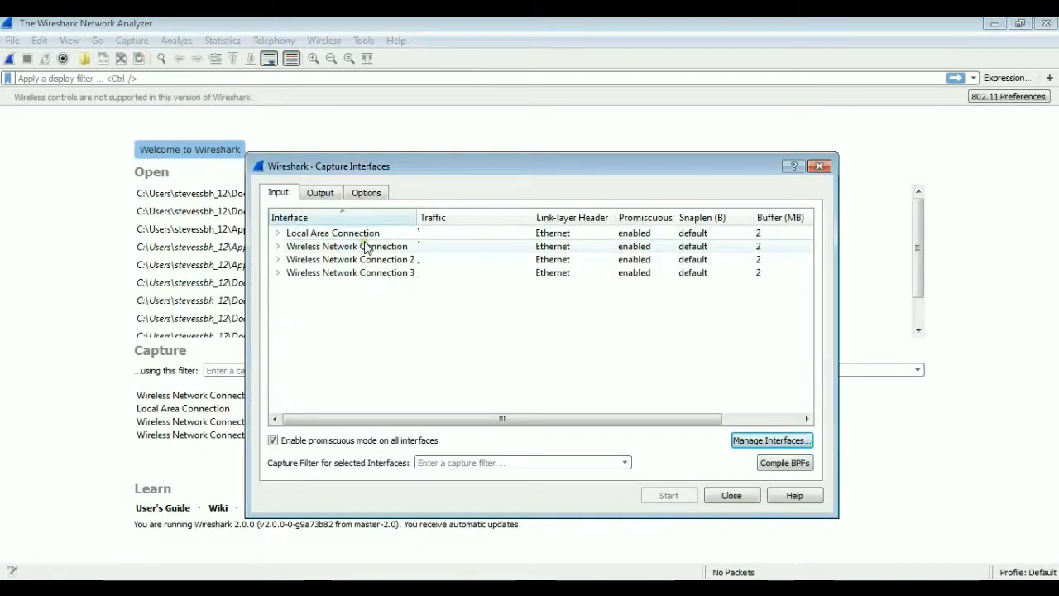
pyautogui.moveTo(366, 246)
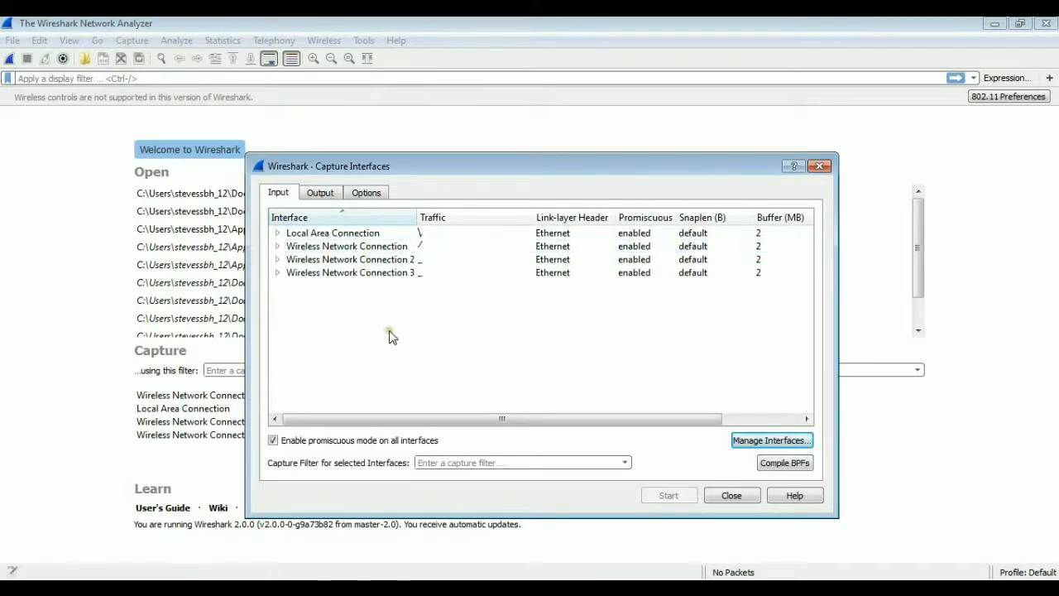
pyautogui.click(370, 236)
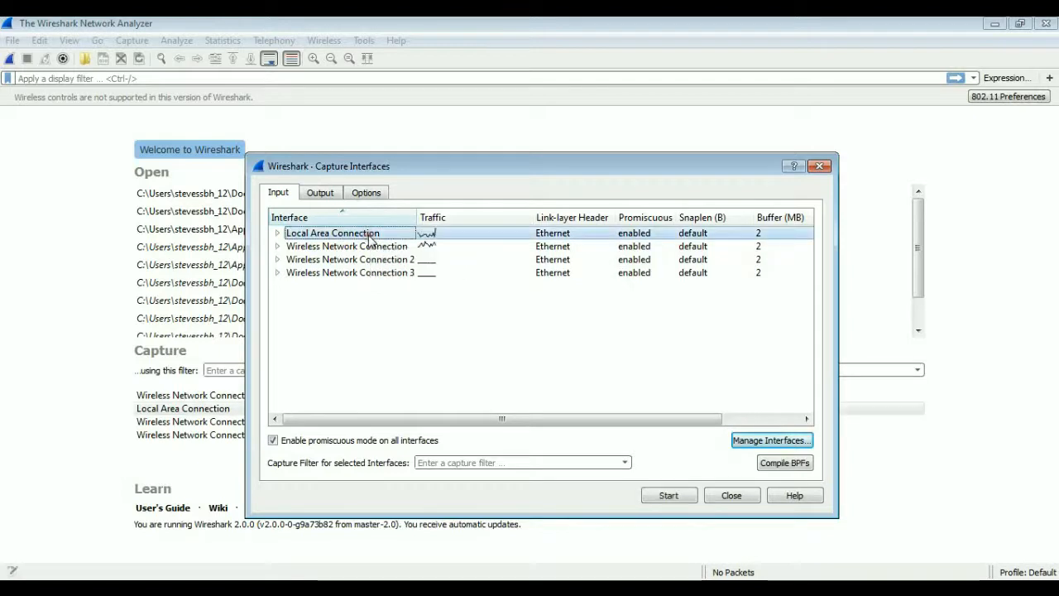
# Set the capture's permanent output file to "Test Capture 2" in the 1 Capture folder
pyautogui.click(321, 192)
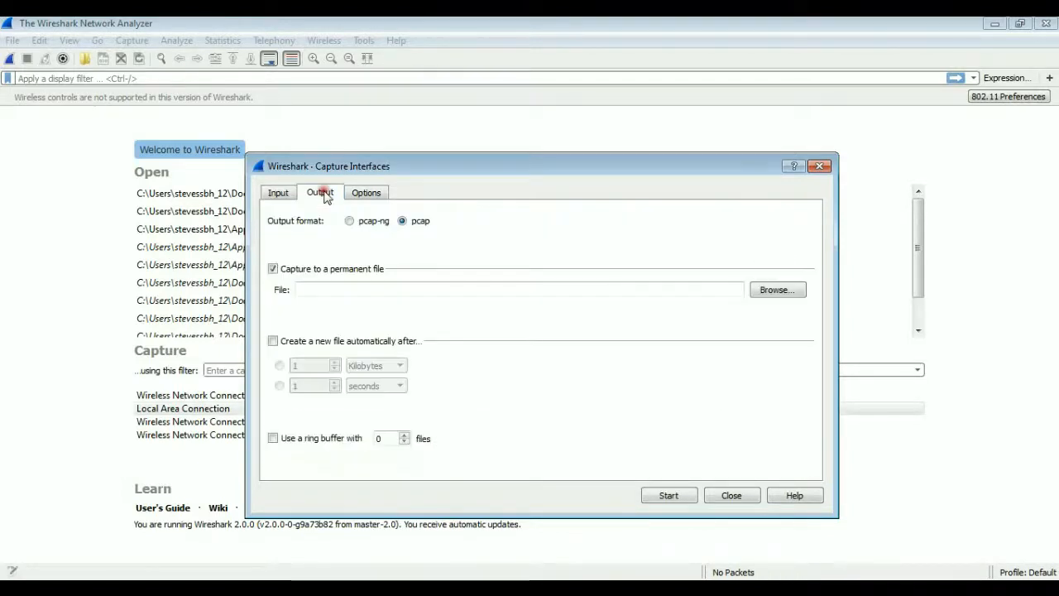
pyautogui.click(774, 291)
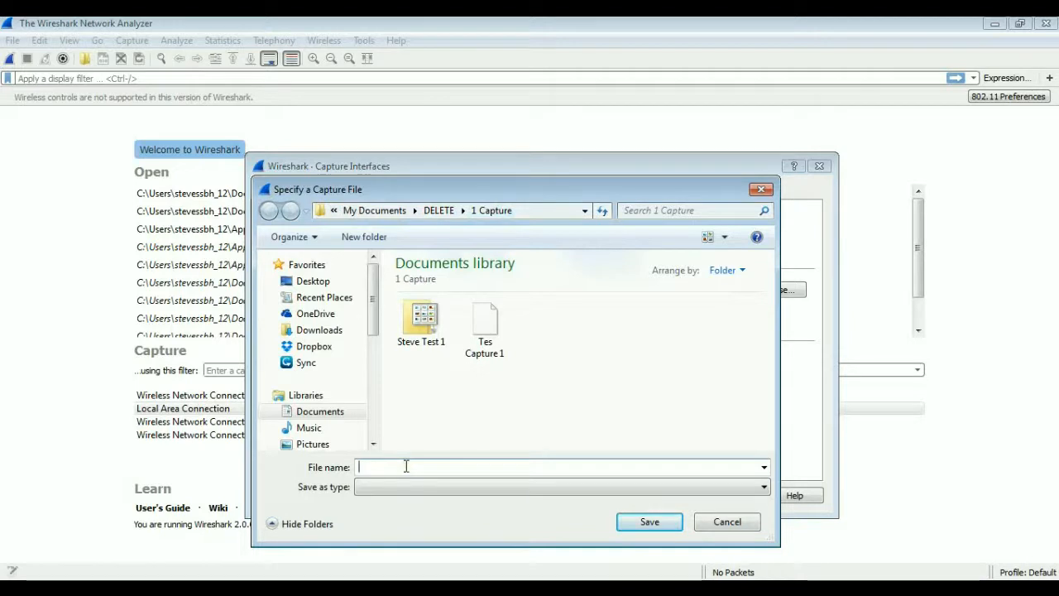
pyautogui.write('Tes')
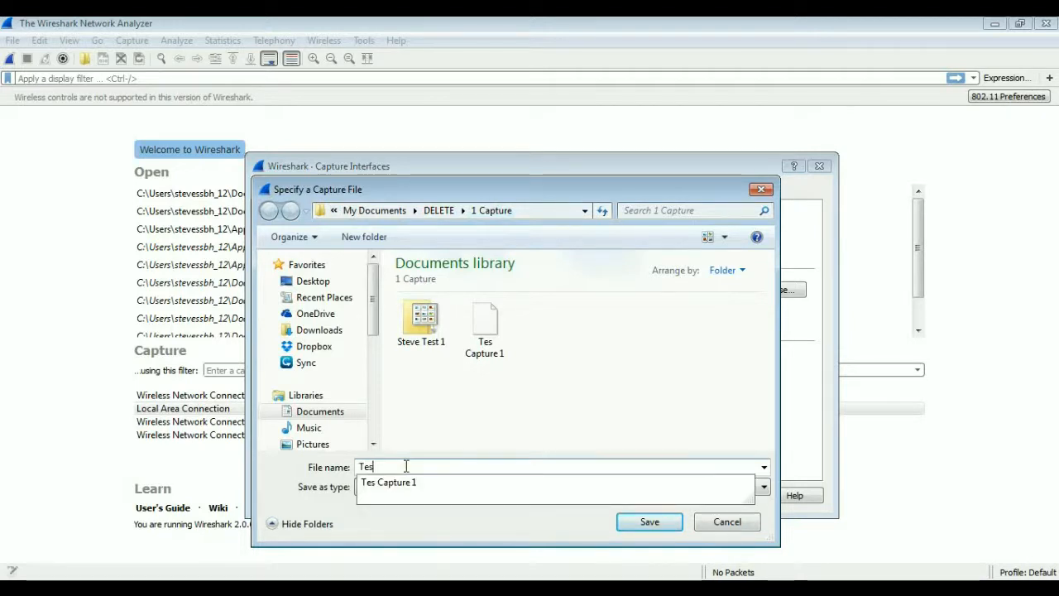
pyautogui.write('t nCa')
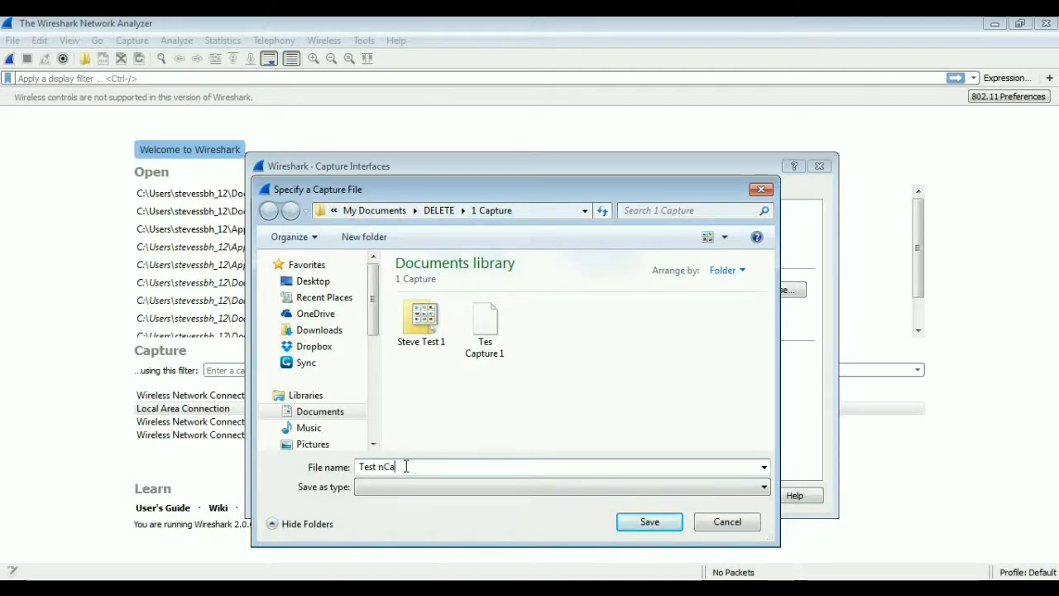
pyautogui.write('pture')
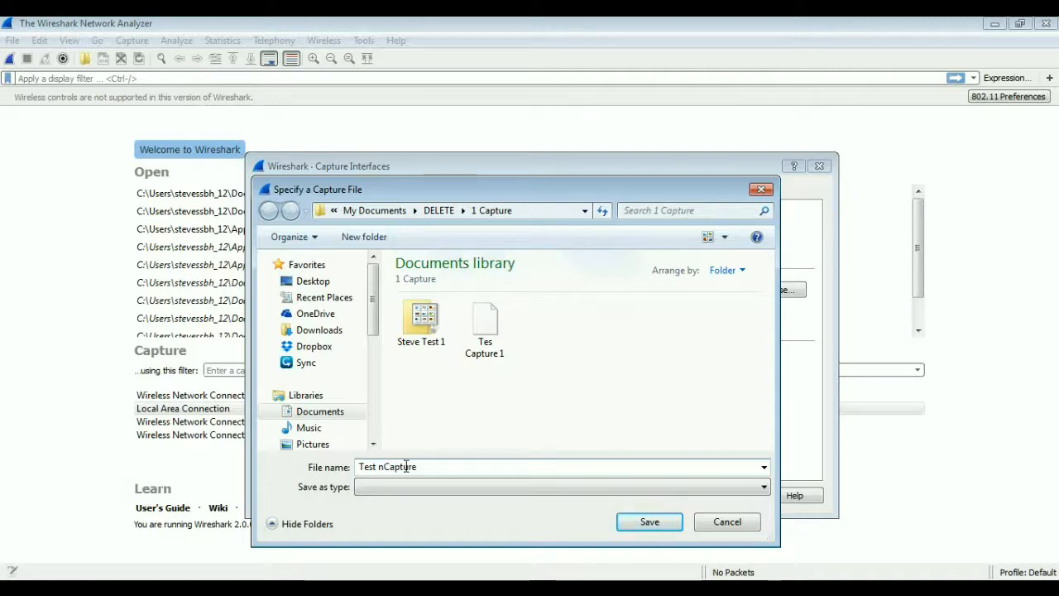
pyautogui.write(' 2')
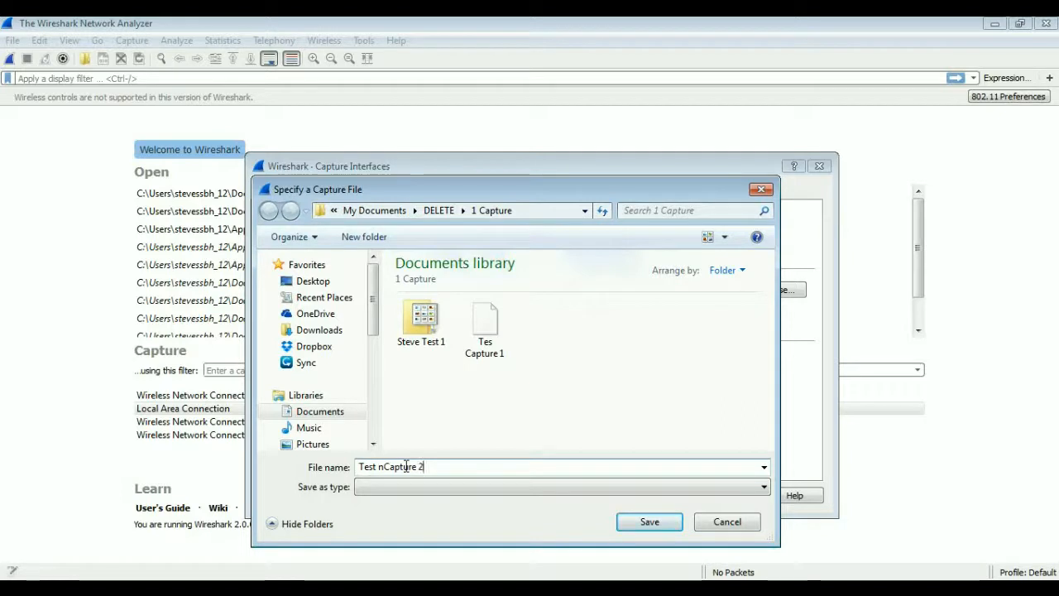
pyautogui.click(381, 466)
pyautogui.press('BackSpace')
pyautogui.click(649, 522)
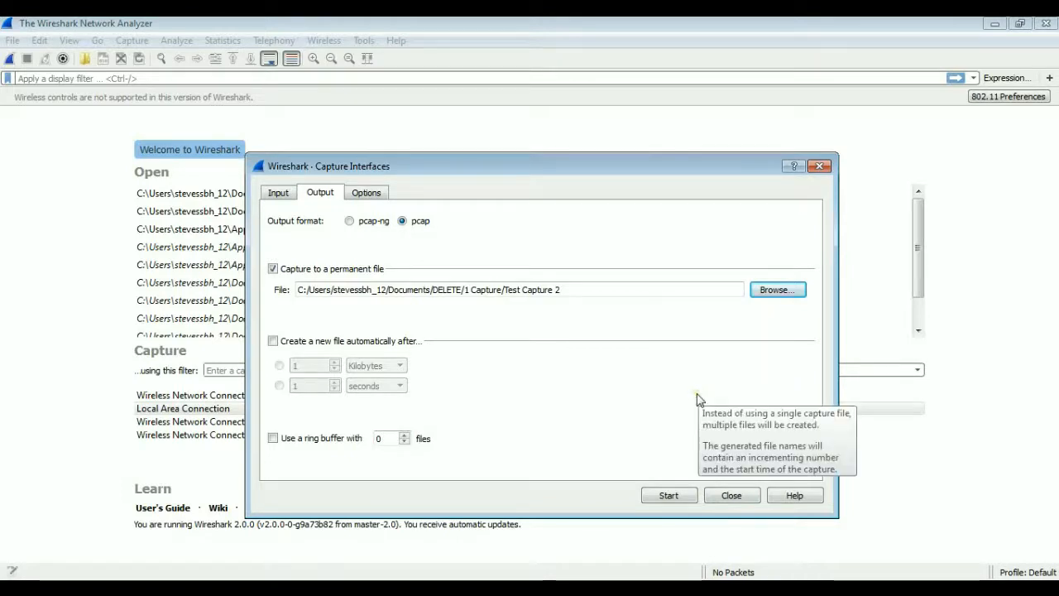
# Start the live capture and apply the display filter "sip" to the packet list
pyautogui.click(668, 496)
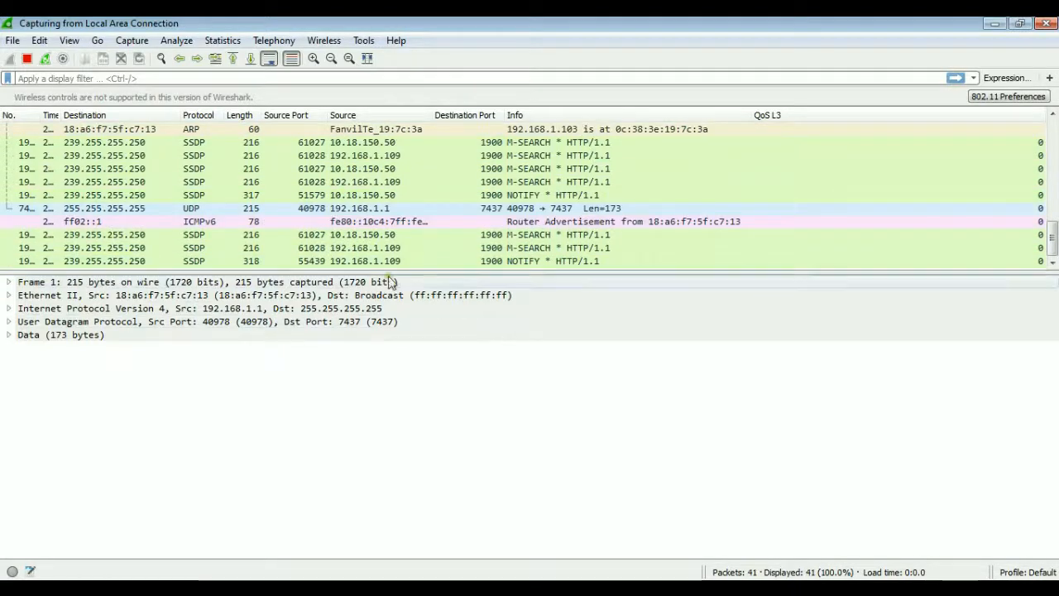
pyautogui.click(96, 78)
pyautogui.write('s')
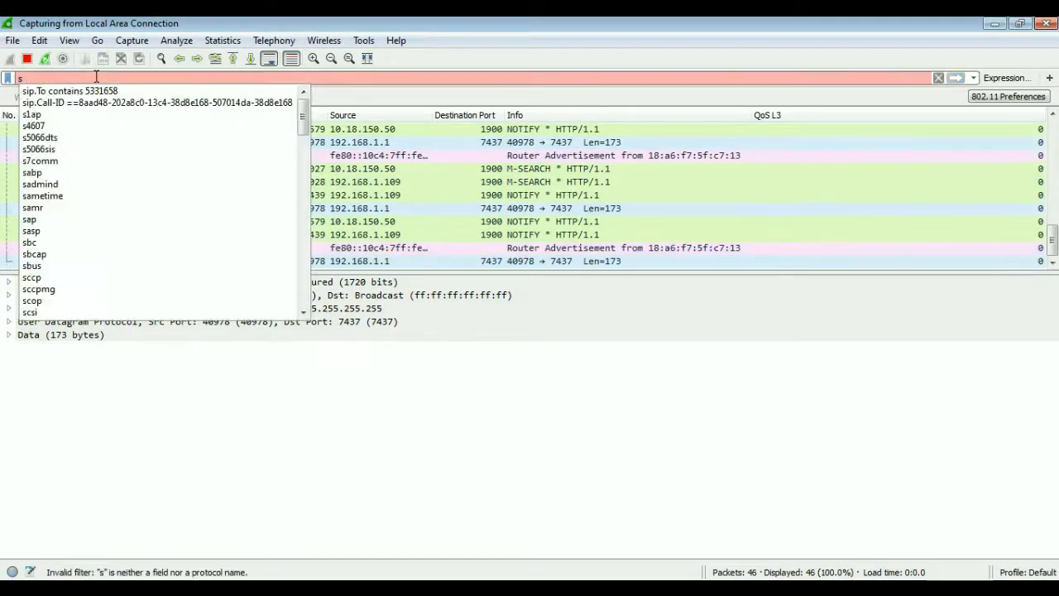
pyautogui.write('ip')
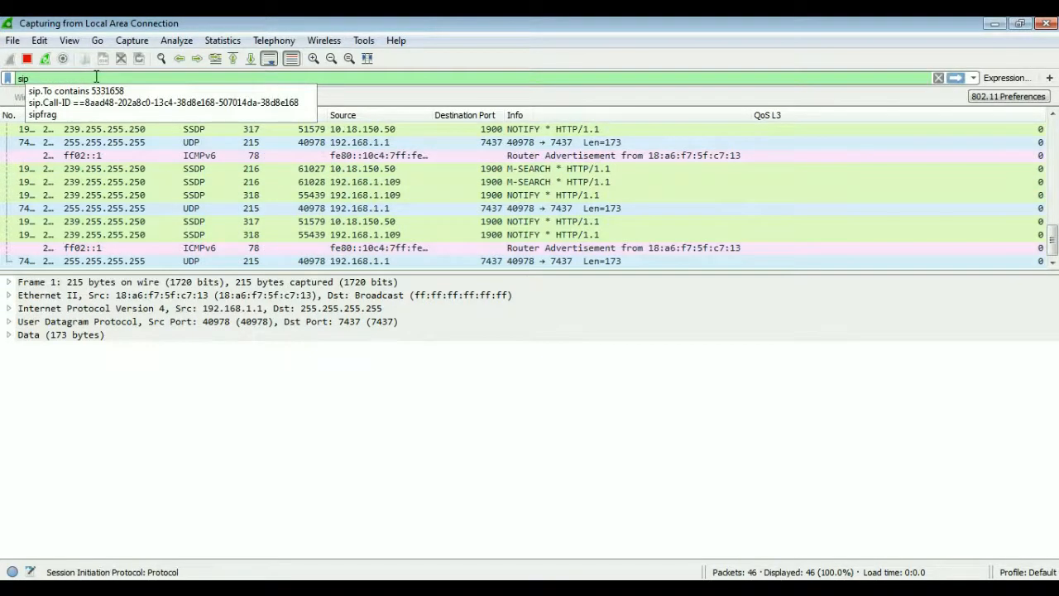
pyautogui.press('Return')
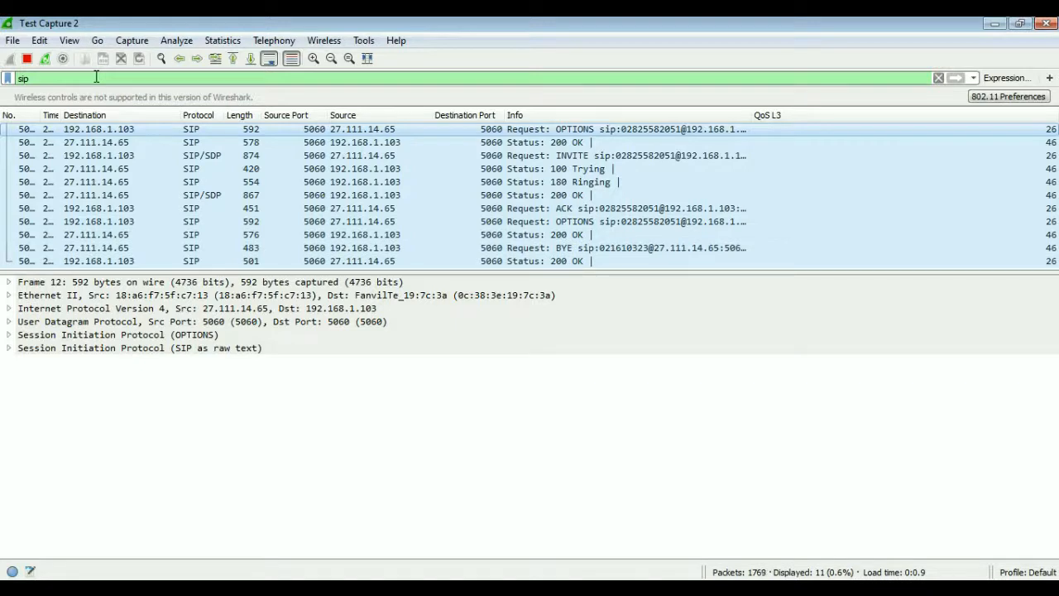
# Stop the running capture and save it as "Support Help Speech Issue" in the 1 Capture folder
pyautogui.click(27, 62)
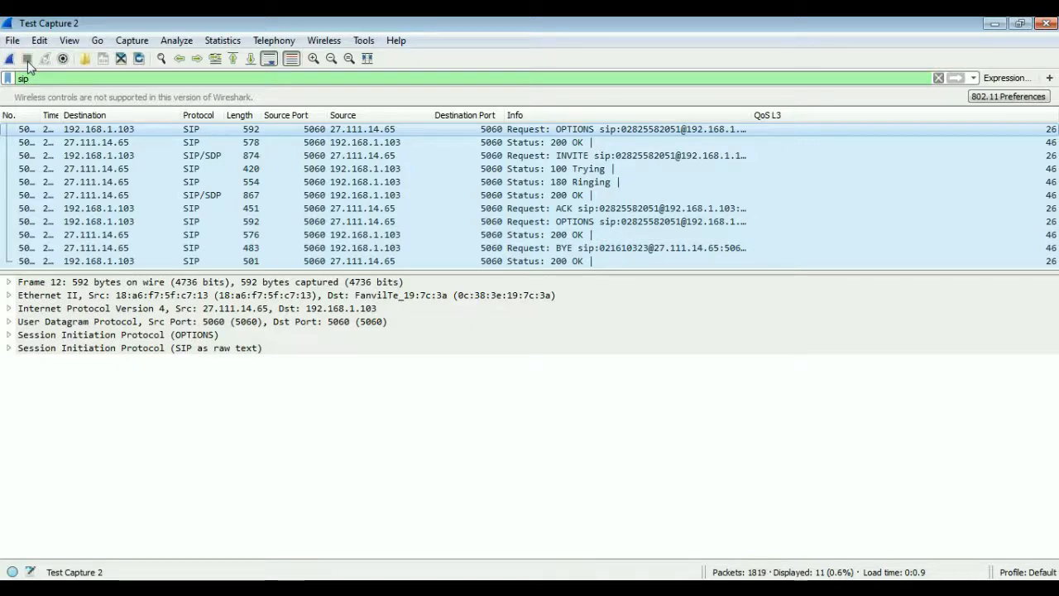
pyautogui.click(11, 41)
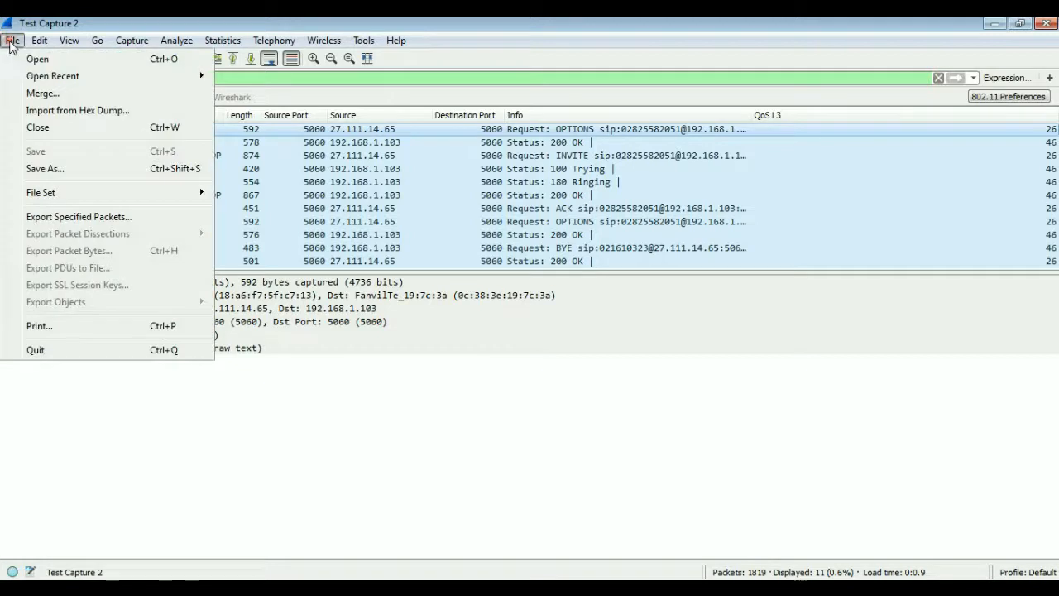
pyautogui.click(49, 168)
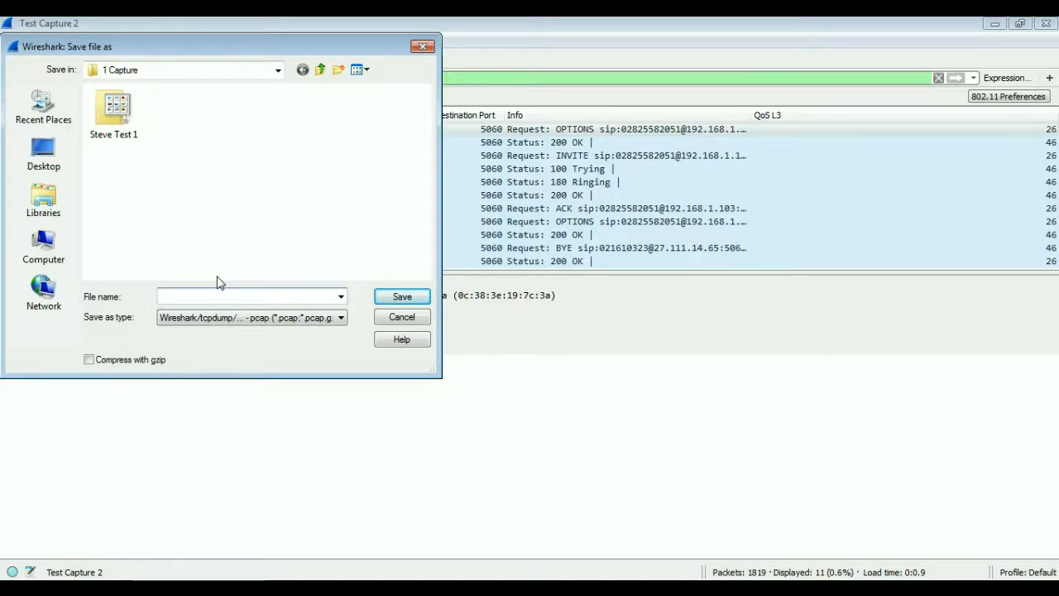
pyautogui.write('Support')
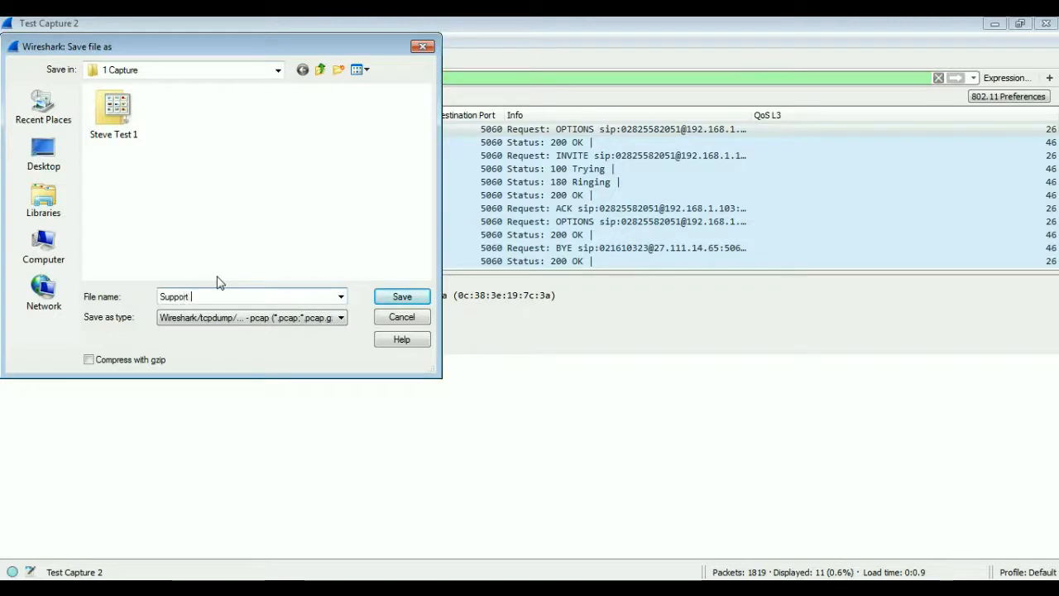
pyautogui.write('lp Speech Issue')
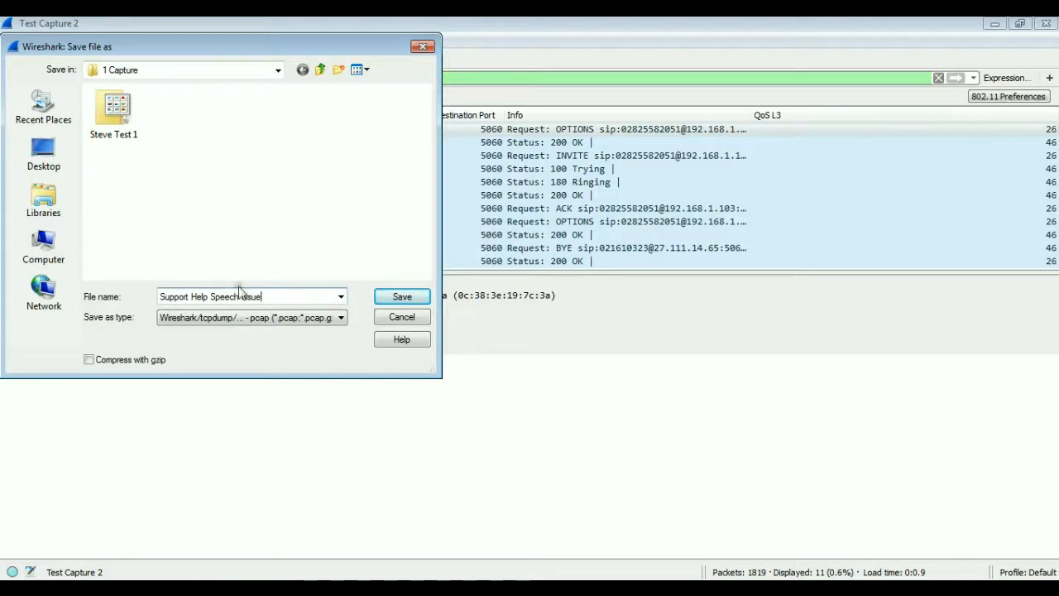
pyautogui.click(400, 297)
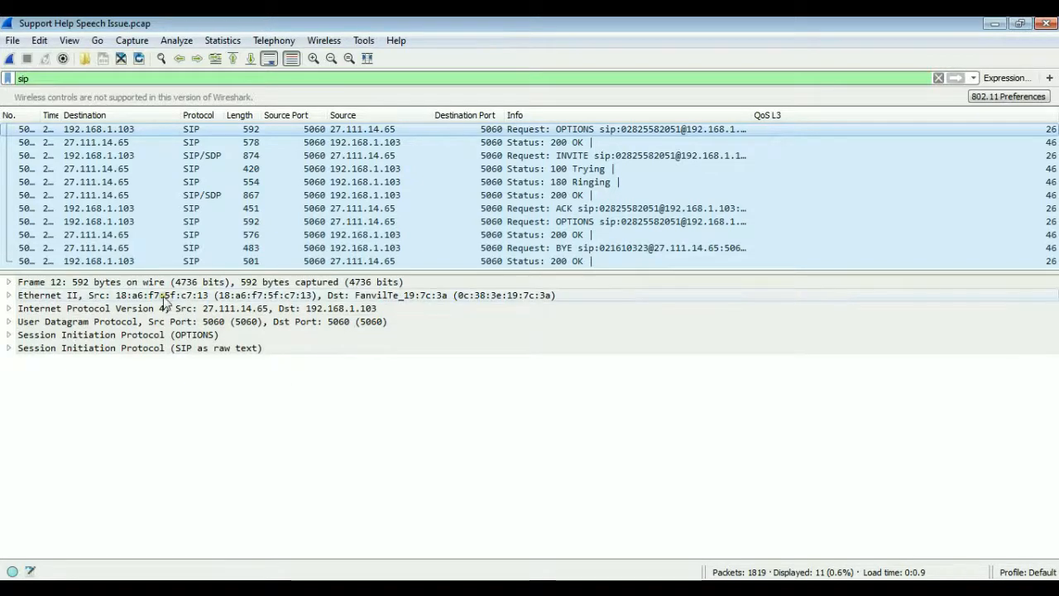
# Clear the display filter to view all captured packets from the start of the list
pyautogui.click(54, 80)
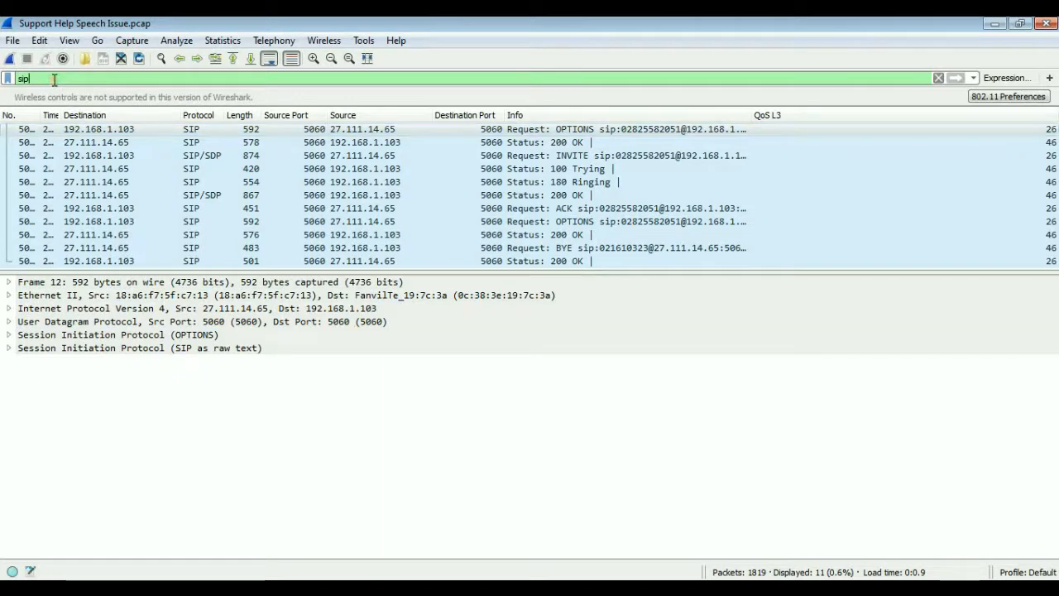
pyautogui.press('BackSpace')
pyautogui.press('BackSpace')
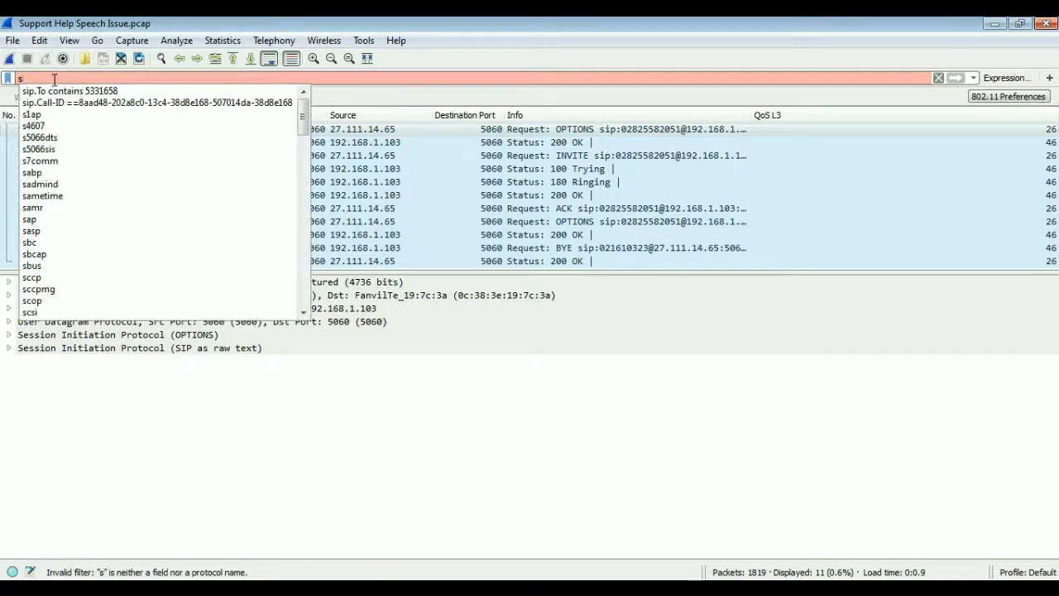
pyautogui.press('BackSpace')
pyautogui.press('Return')
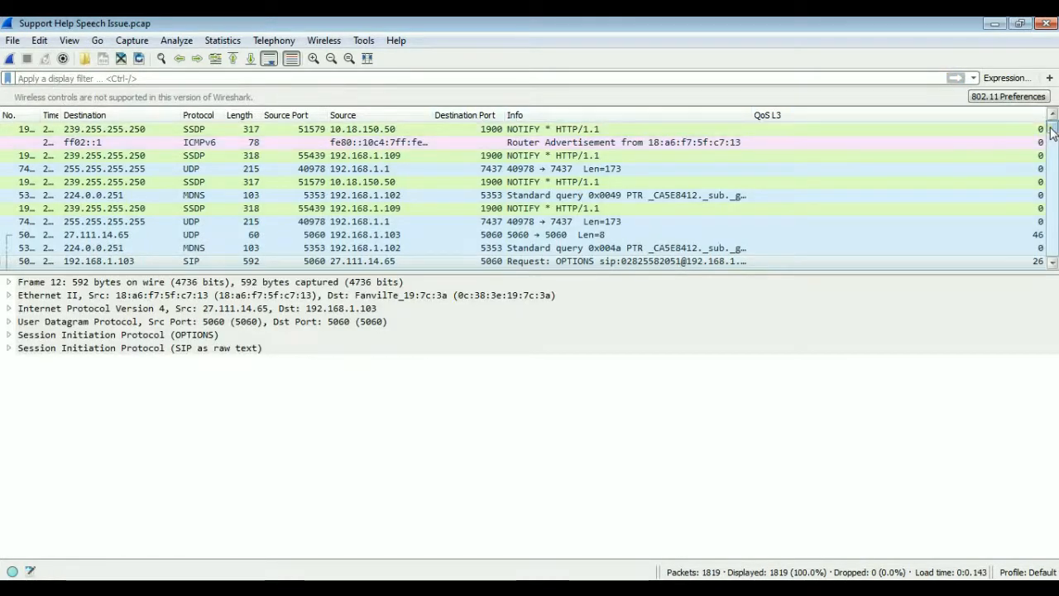
pyautogui.moveTo(1052, 132)
pyautogui.mouseDown()
pyautogui.moveTo(1042, 229)
pyautogui.moveTo(1034, 125)
pyautogui.mouseUp()
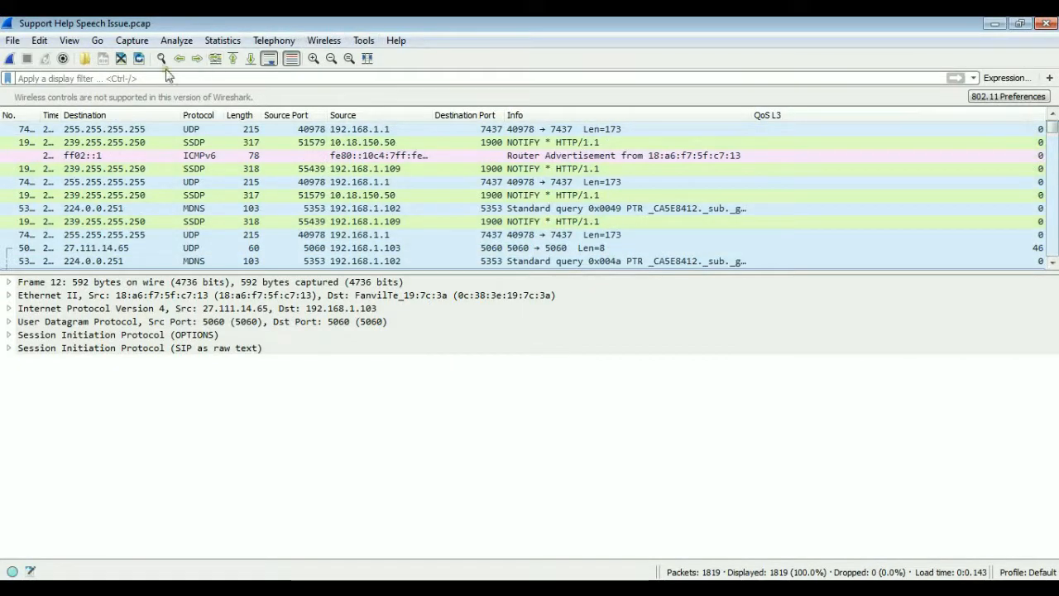
# Apply the display filter "sip" again to the saved capture
pyautogui.click(130, 77)
pyautogui.write('si')
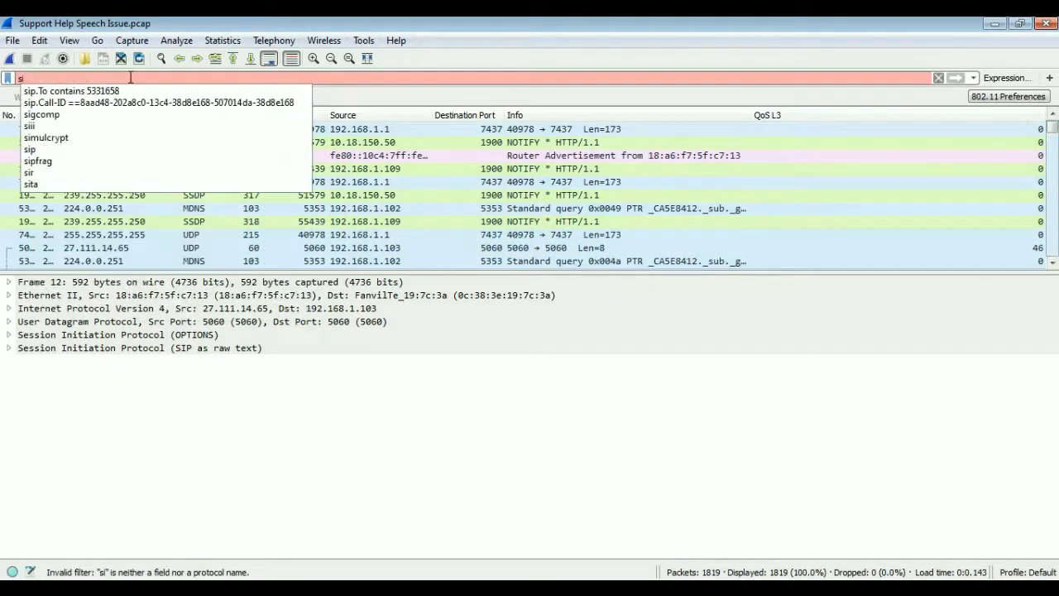
pyautogui.write('p')
pyautogui.press('Return')
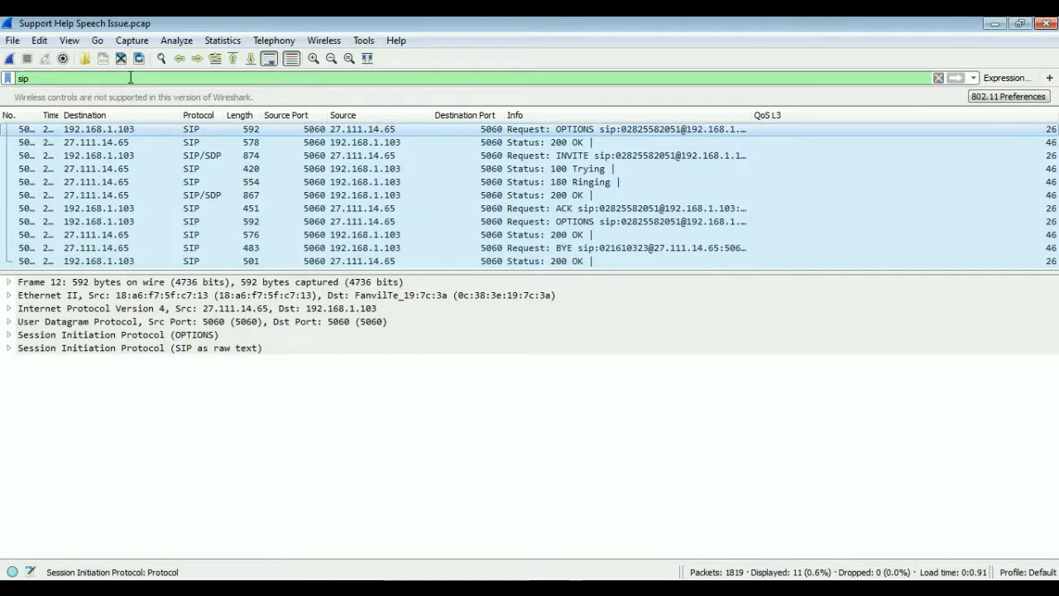
# Replace the display filter with "rtp" to list only the audio stream packets
pyautogui.press('BackSpace')
pyautogui.press('BackSpace')
pyautogui.press('BackSpace')
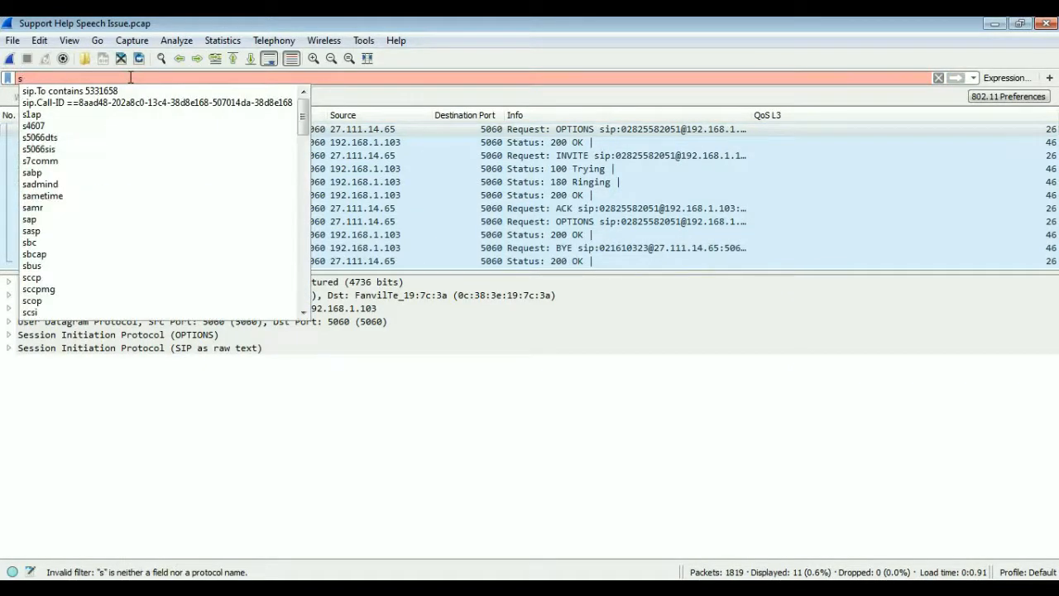
pyautogui.write('rtp')
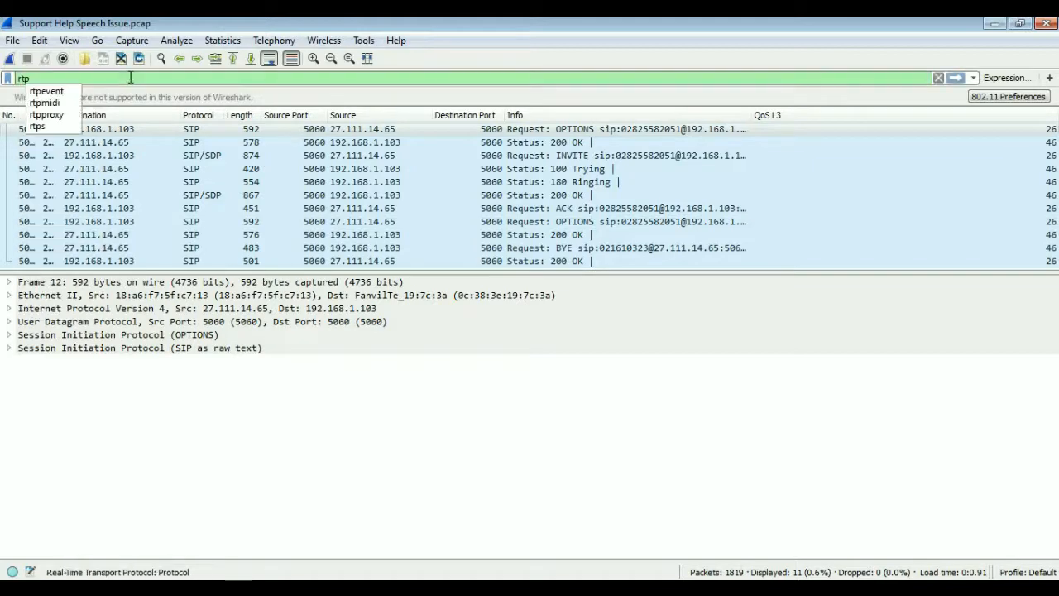
pyautogui.press('Return')
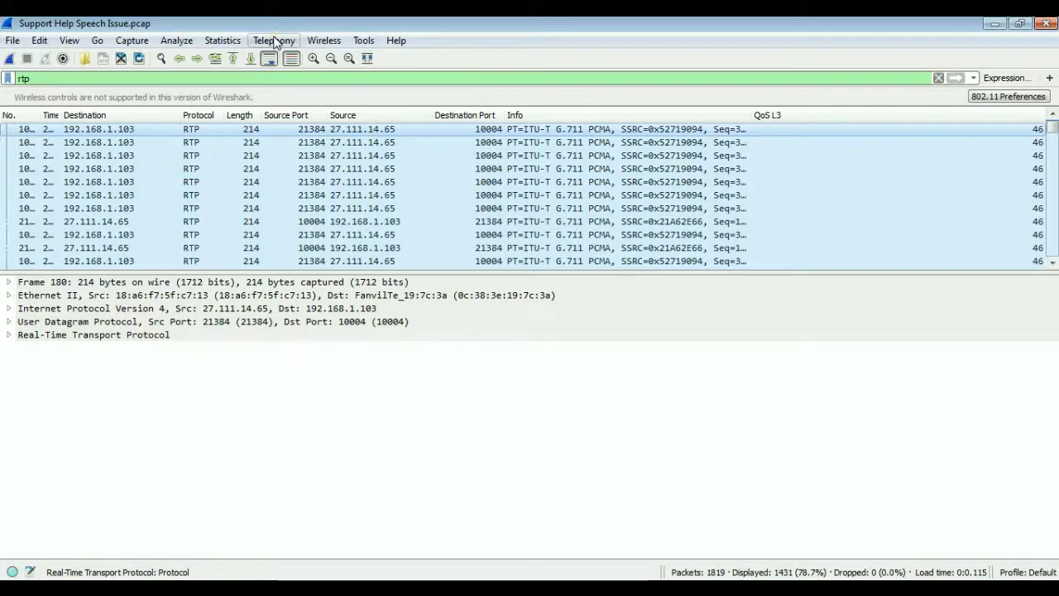
# Examine the SIP flow sequence of the capture's detected VoIP call, and close the call flow diagram
pyautogui.click(276, 41)
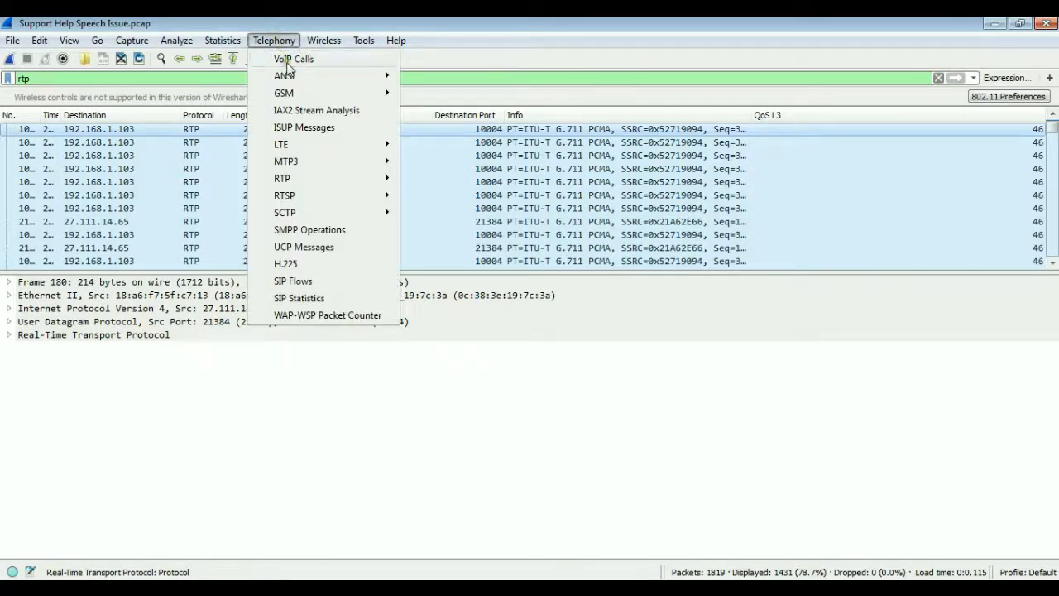
pyautogui.click(287, 63)
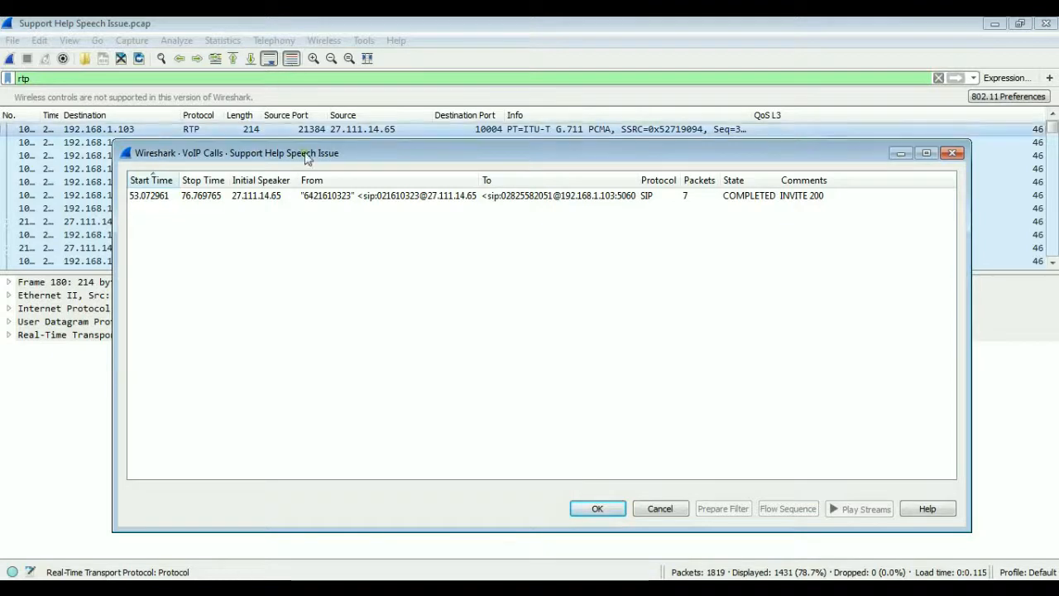
pyautogui.click(336, 201)
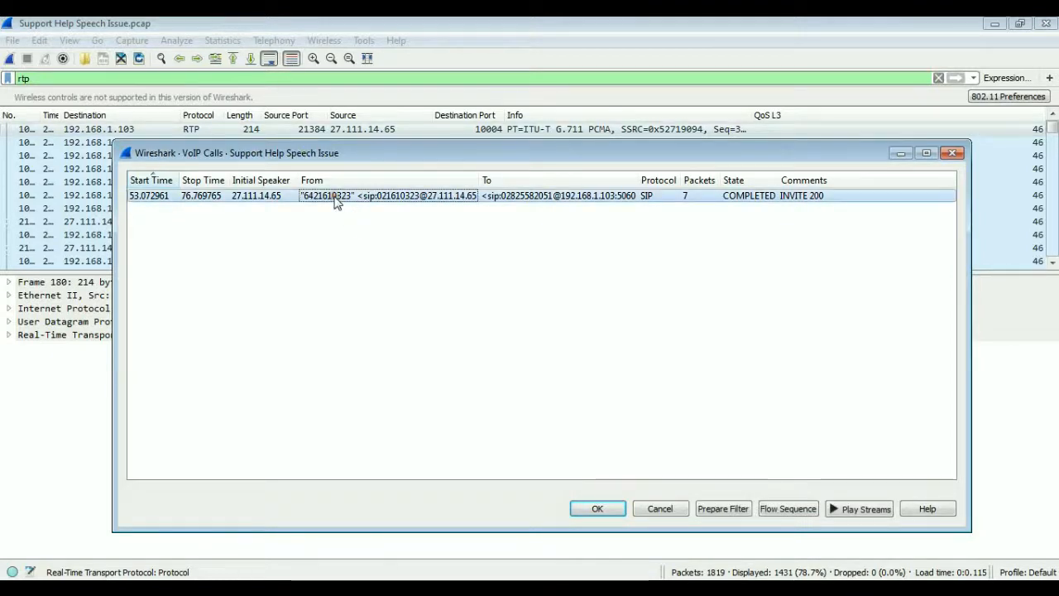
pyautogui.click(781, 509)
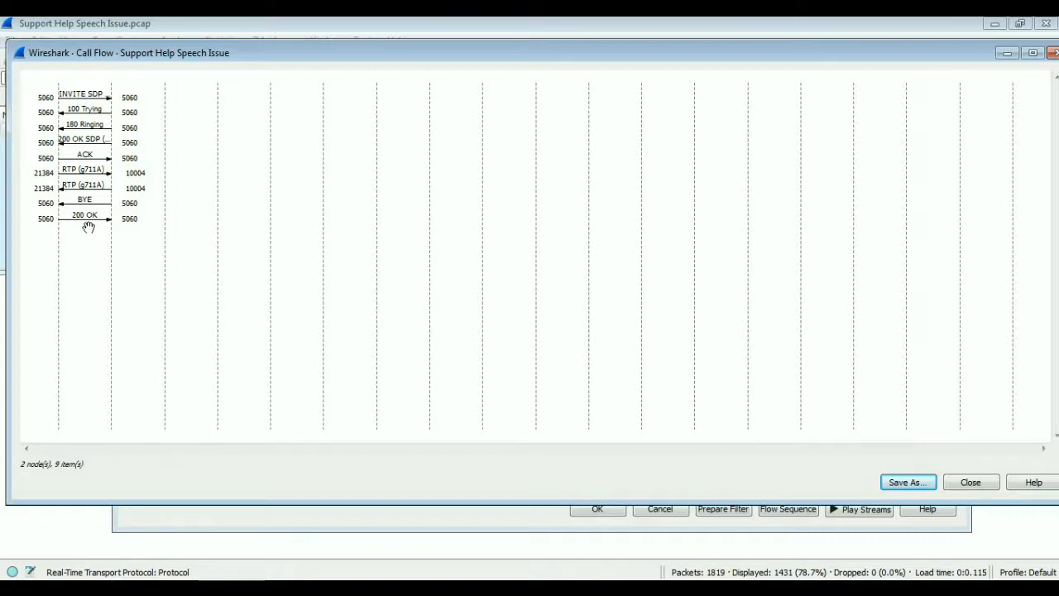
pyautogui.click(970, 482)
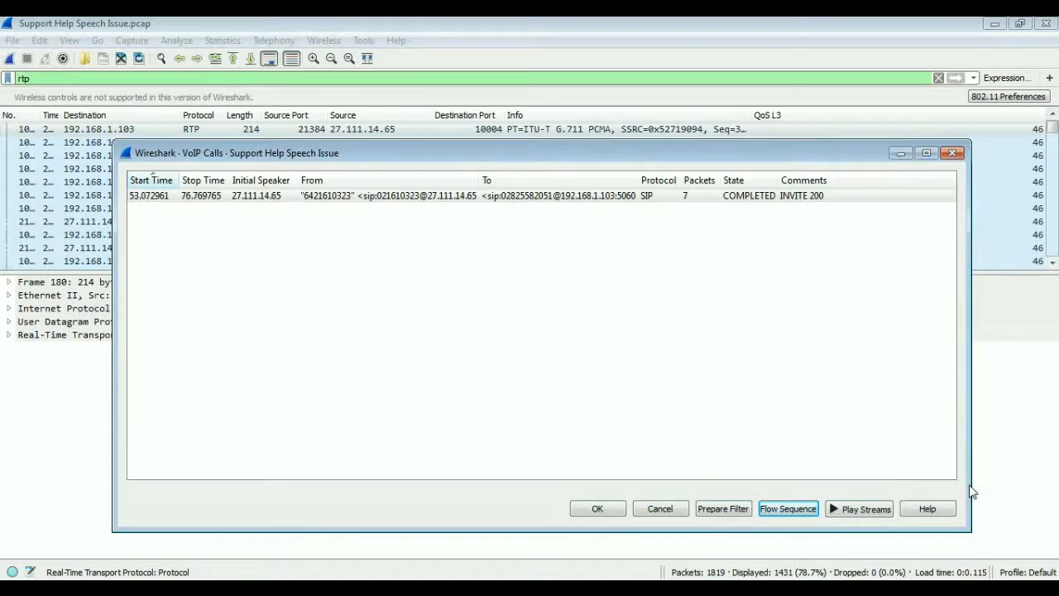
# Play back the call's audio streams in the RTP player, and close the player and the VoIP calls list
pyautogui.click(849, 514)
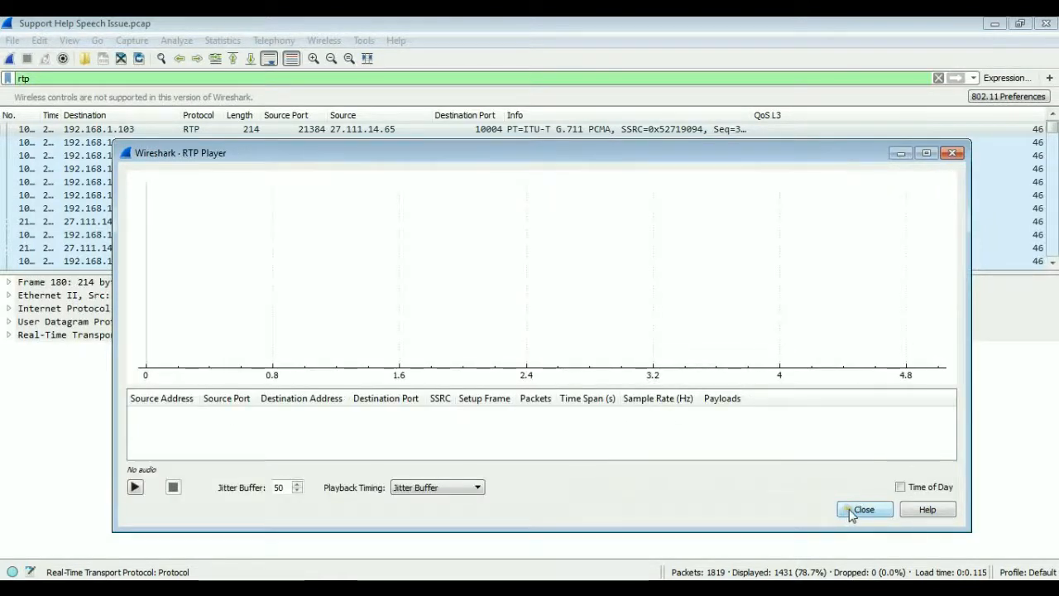
pyautogui.click(863, 509)
pyautogui.click(854, 510)
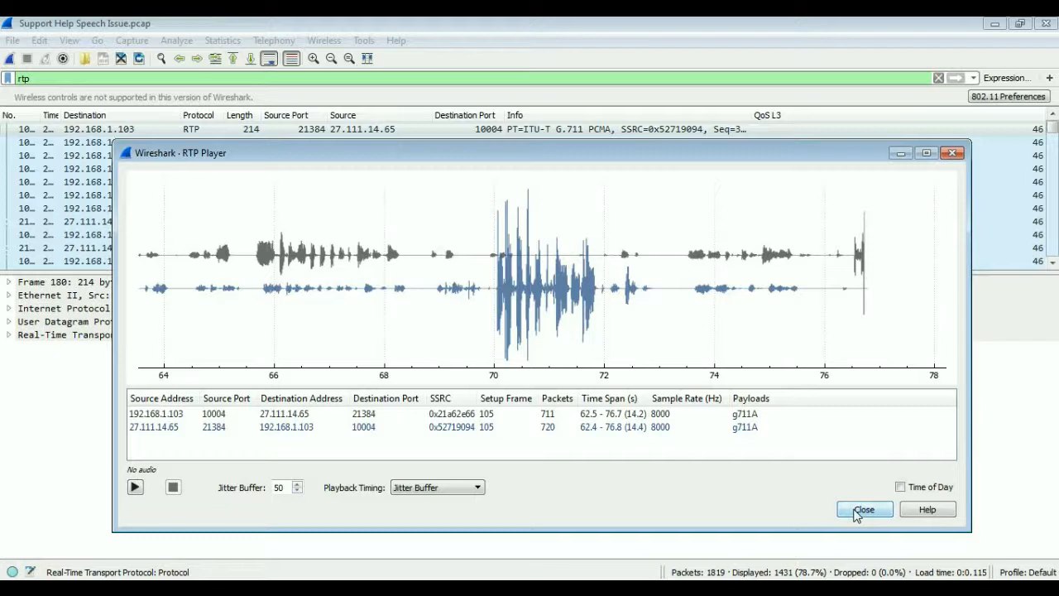
pyautogui.click(135, 488)
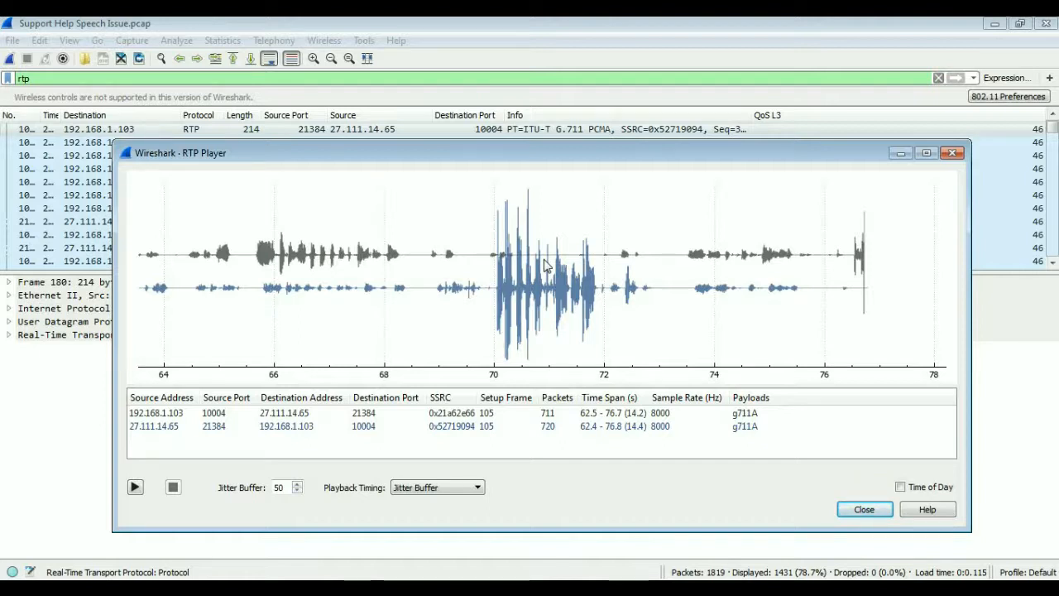
pyautogui.click(860, 513)
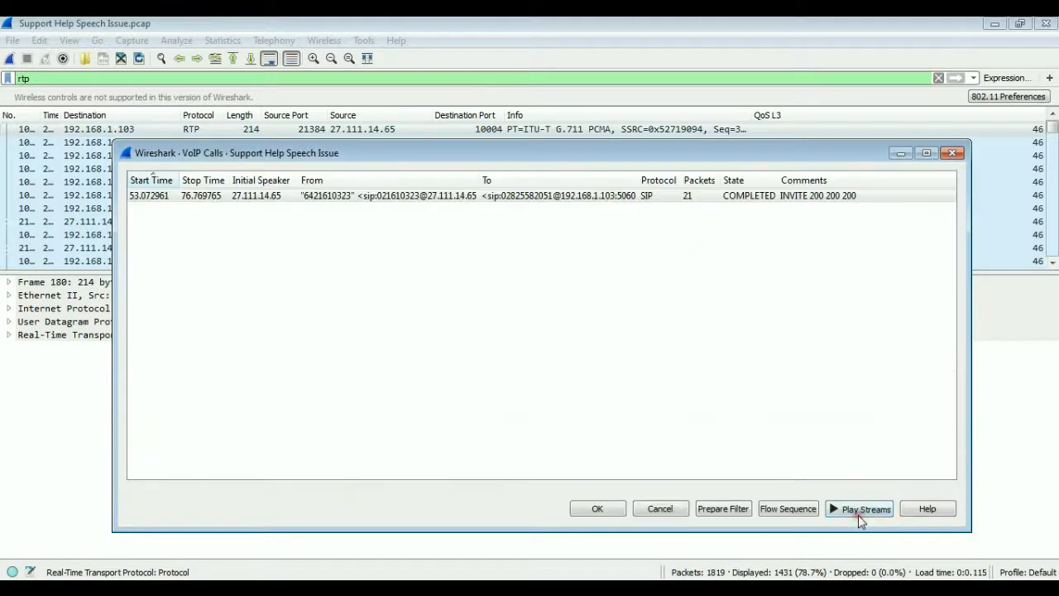
pyautogui.click(951, 156)
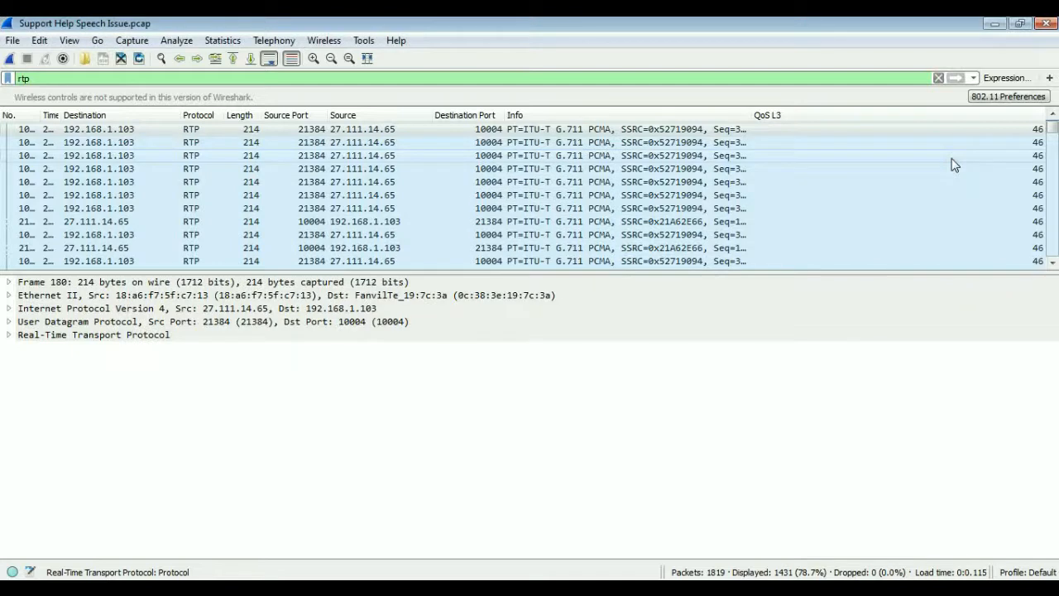